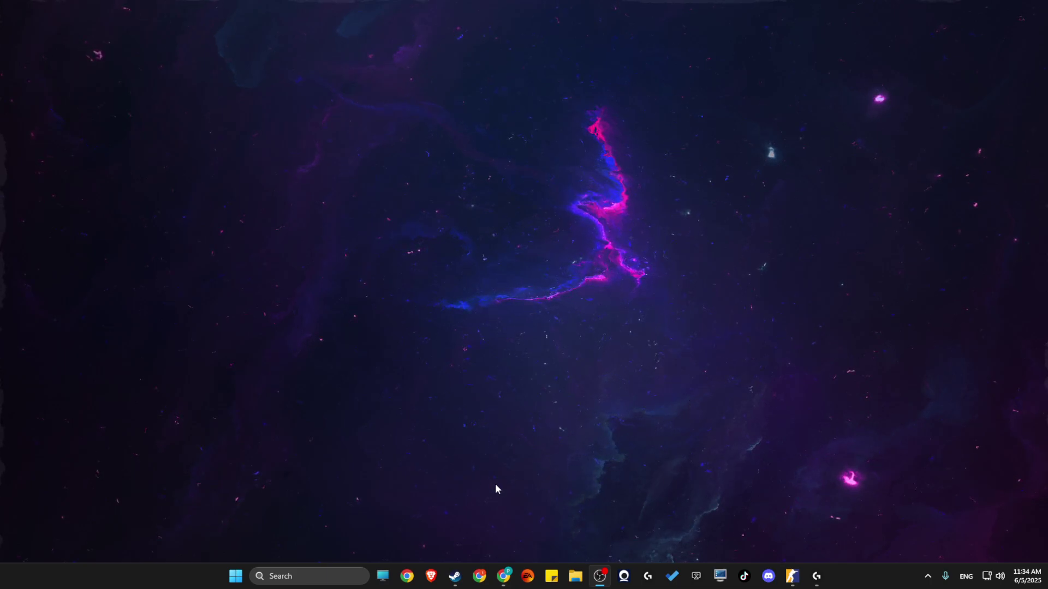
Step: Launch Task Manager by searching 'ta' from the taskbar search box
click(300, 573)
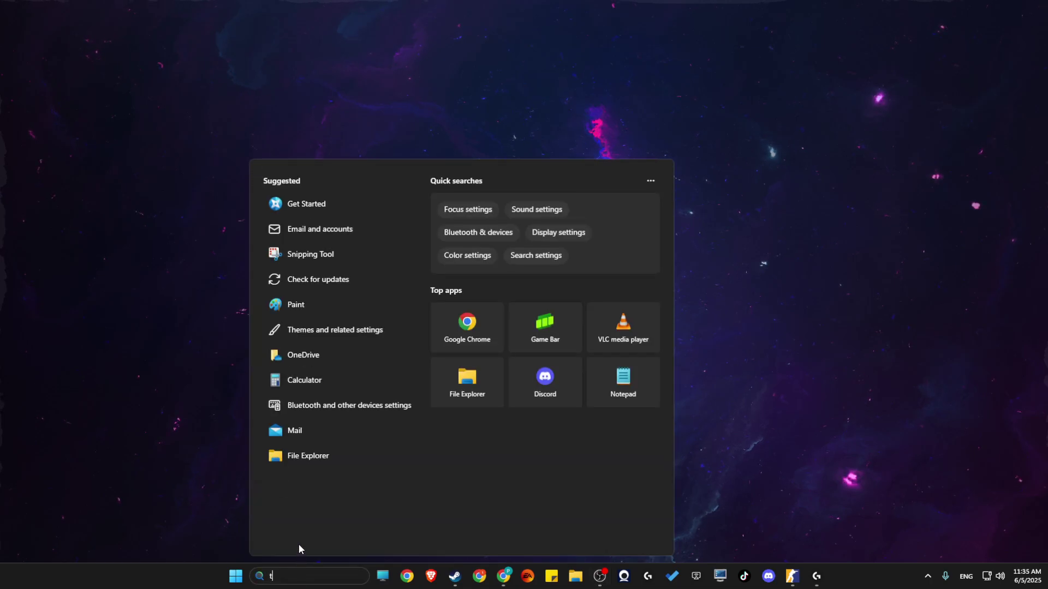
text(ta)
key(Return)
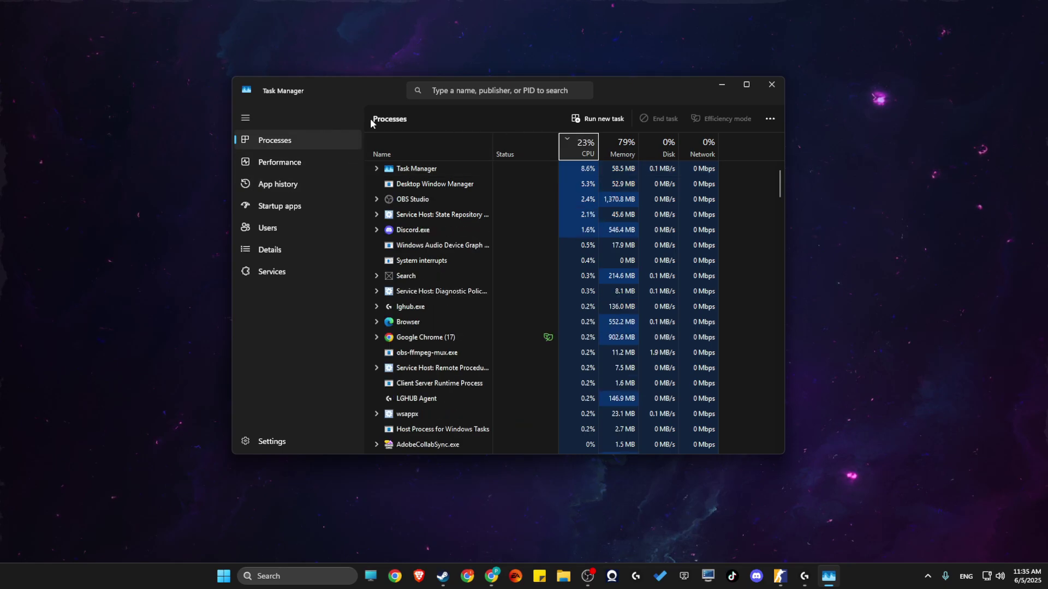
Step: Filter the process list by 'cs' and end the cs2.exe task
click(446, 90)
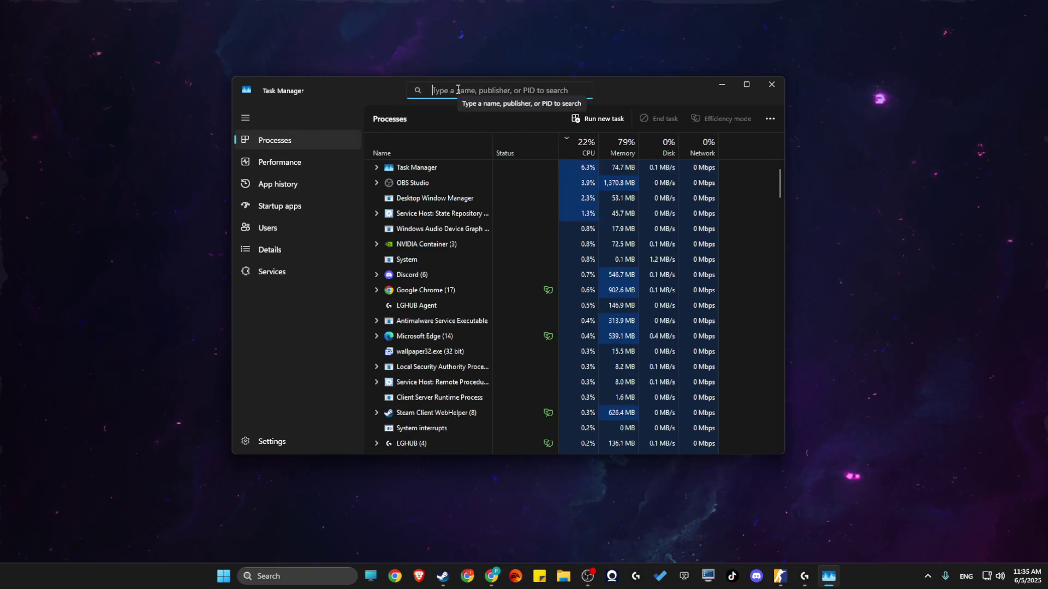
text(c)
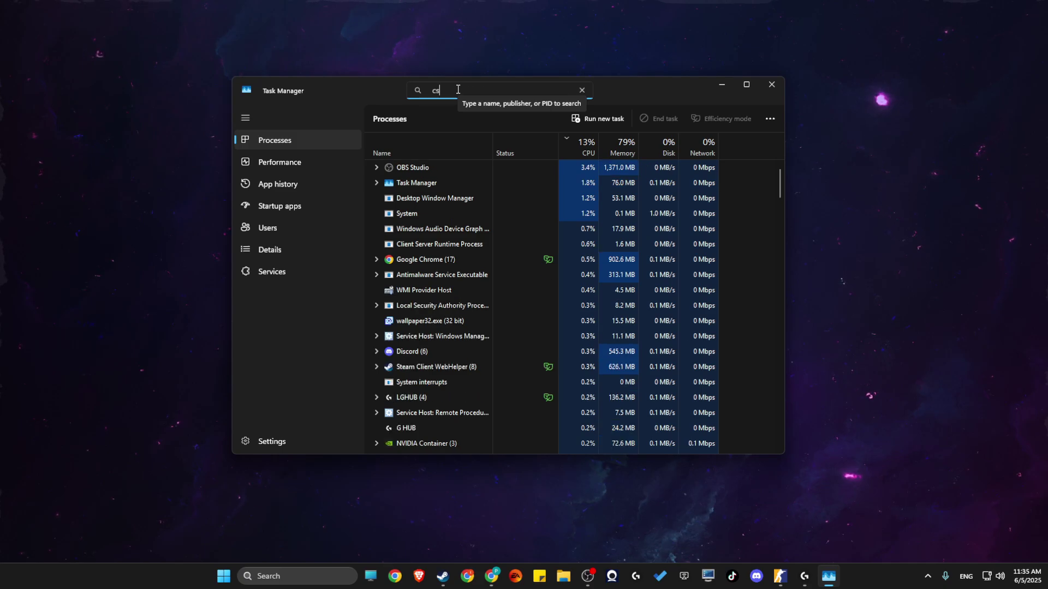
text(s)
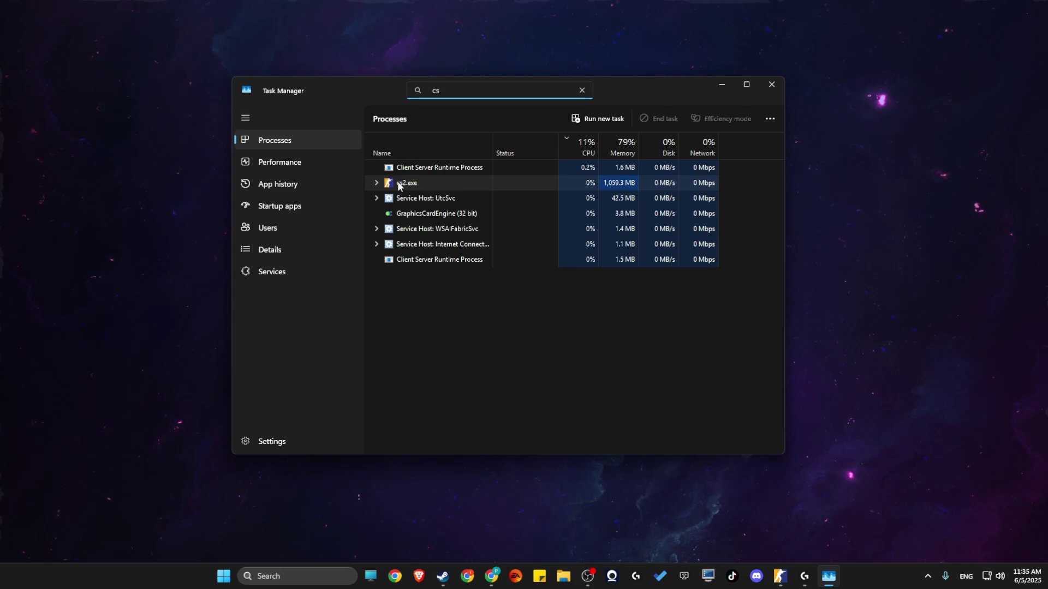
right_click(398, 186)
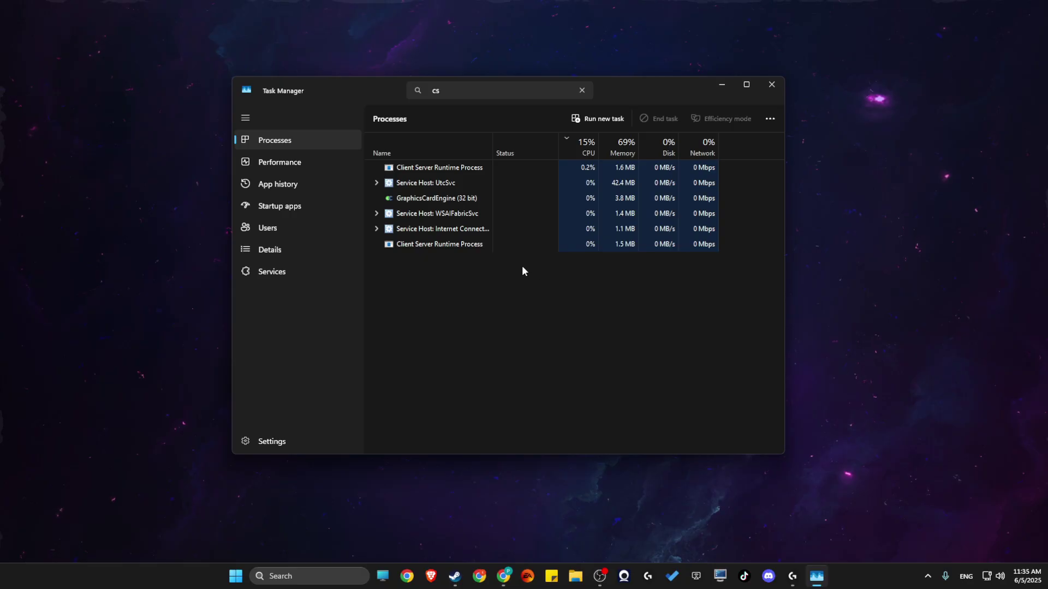
Step: On the Details page, replace the filter text with 'hl2' to confirm no hl2 process is running
click(273, 255)
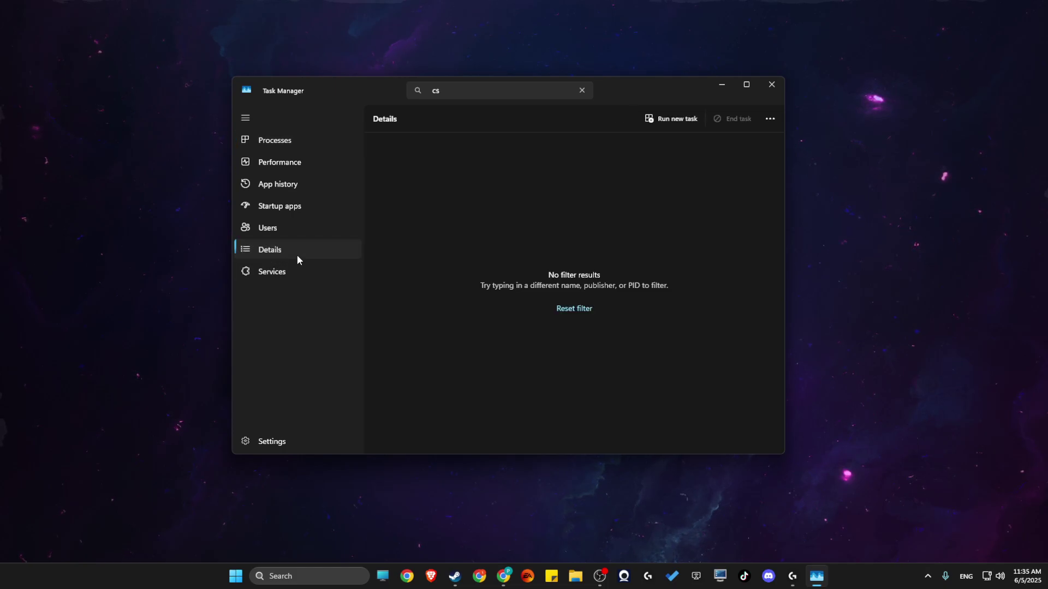
click(451, 87)
key(BackSpace)
key(BackSpace)
text(h)
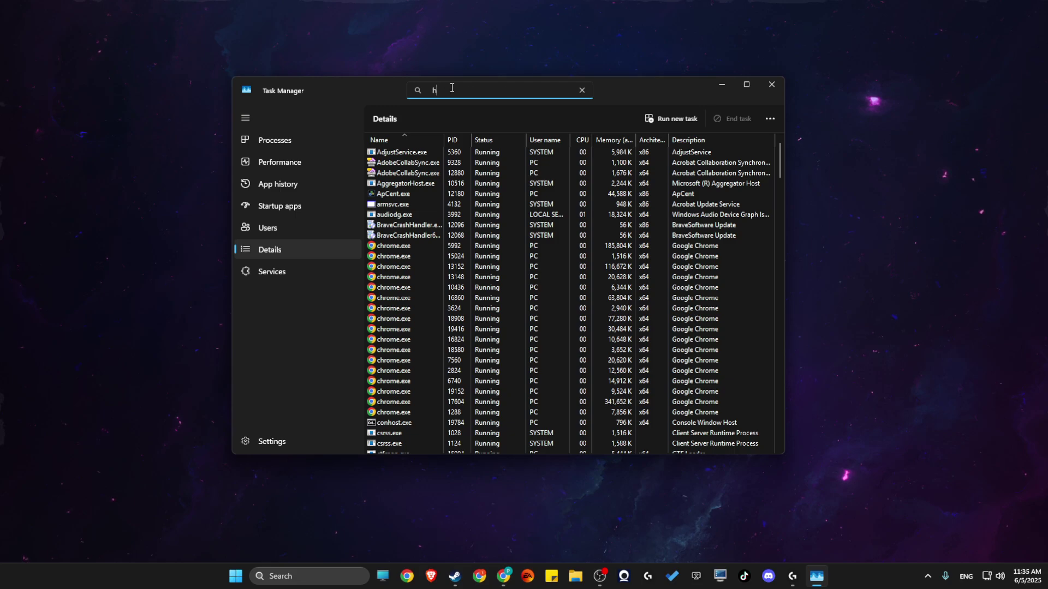
text(l2)
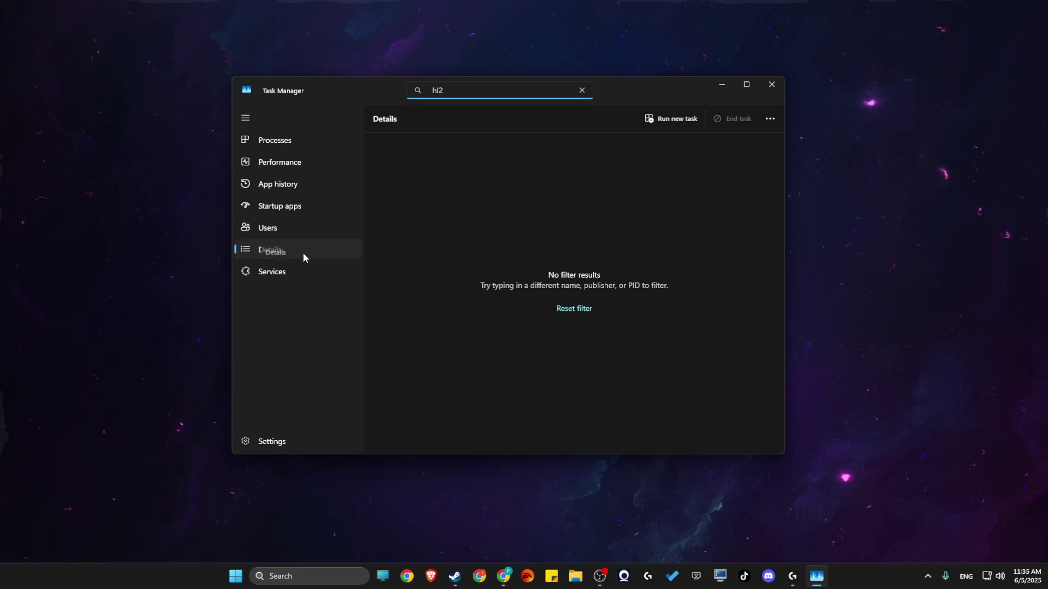
Step: Close Task Manager, launch Counter-Strike 2 from the Steam library, and close the Steam window
click(772, 86)
mouse_move(455, 576)
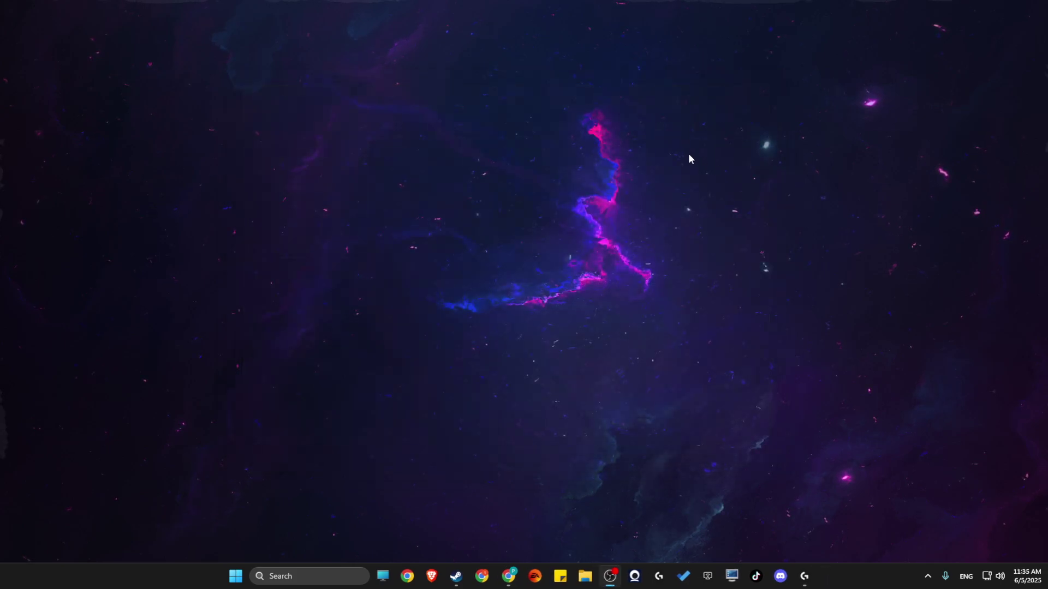
click(470, 581)
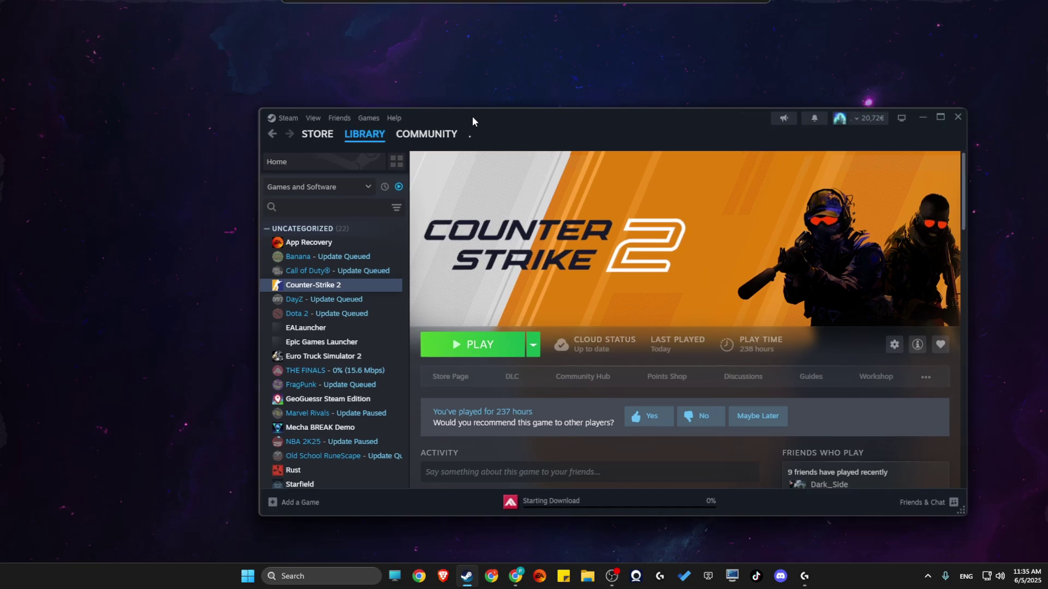
click(414, 351)
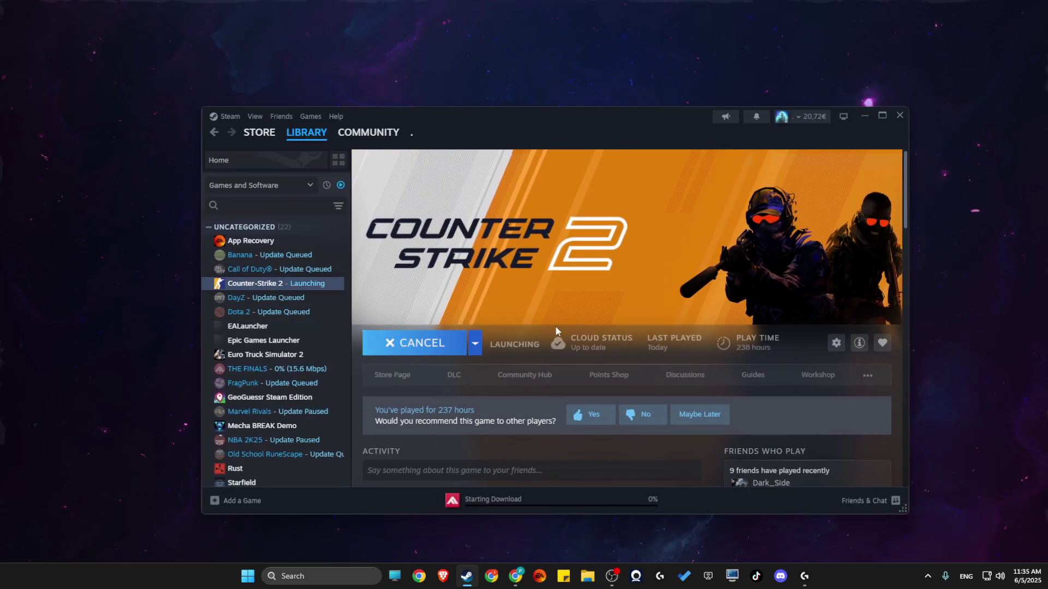
click(863, 116)
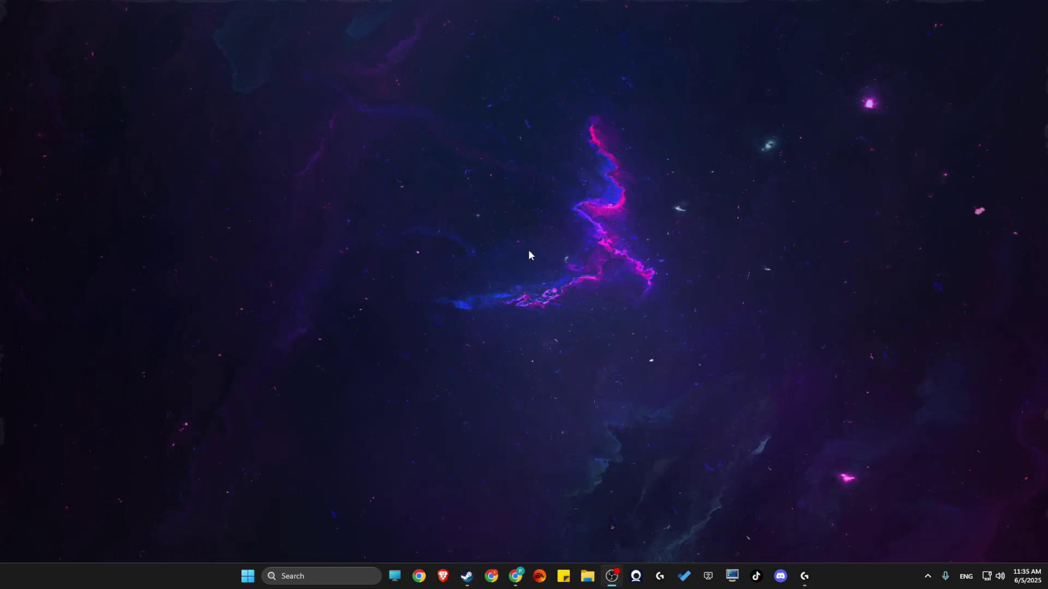